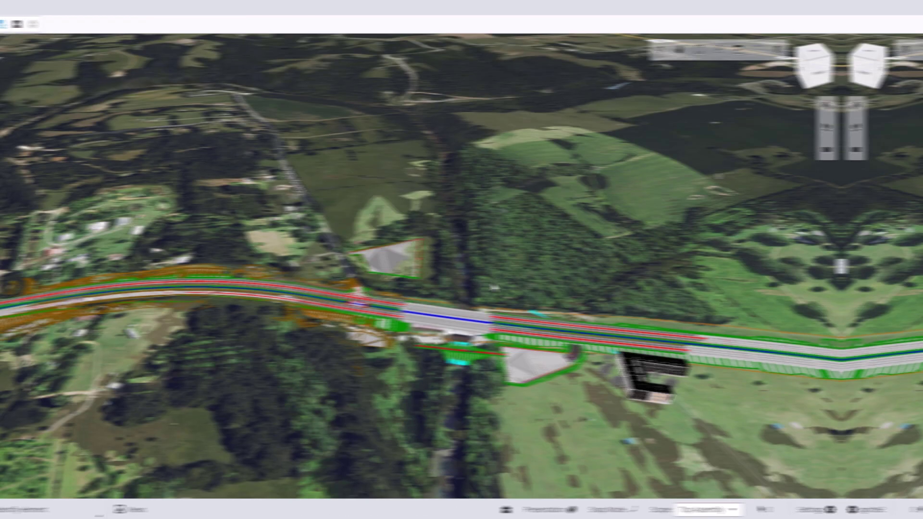
# Step: Zoom in on the bridge and tilt the view around a pivot on its deck
pyautogui.scroll(5, 507, 311)
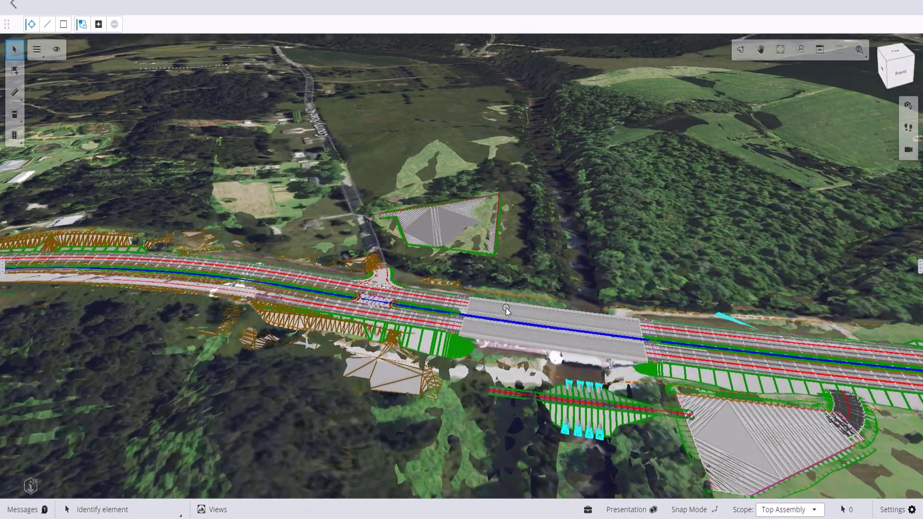
pyautogui.scroll(3, 505, 308)
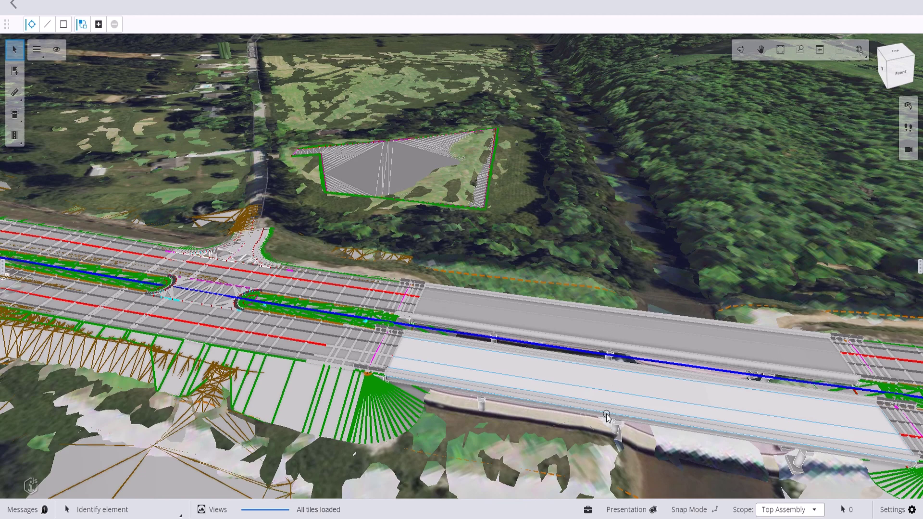
pyautogui.scroll(3, 607, 414)
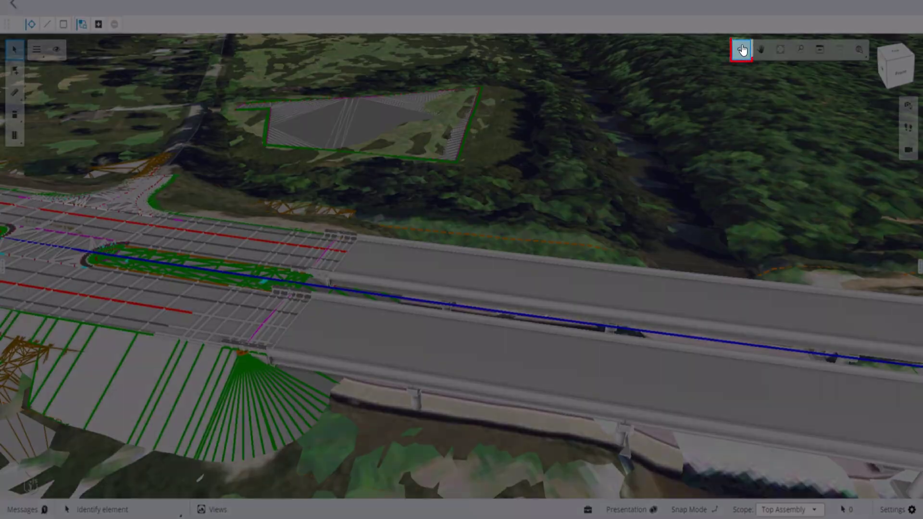
pyautogui.click(741, 49)
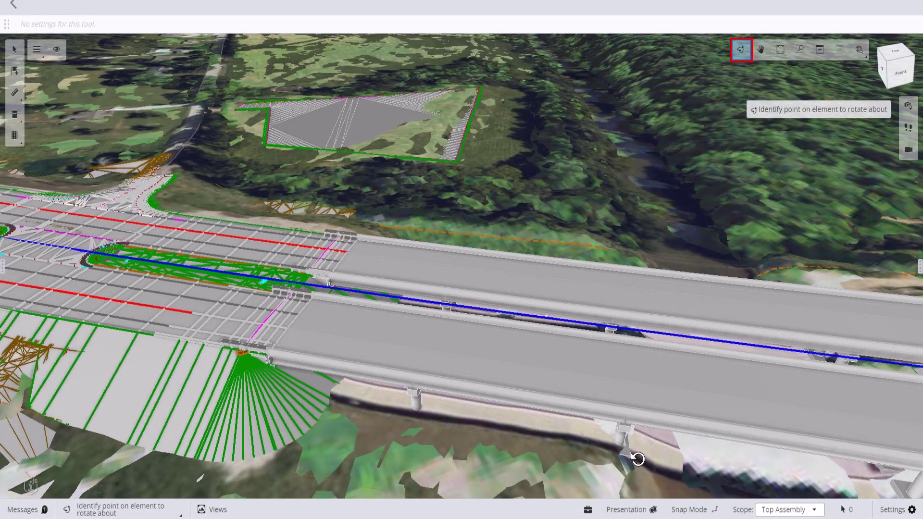
pyautogui.click(624, 425)
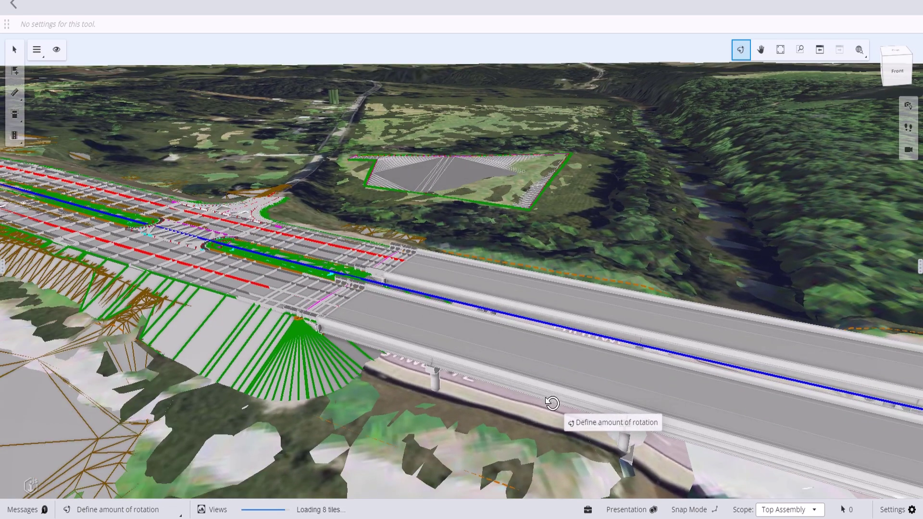
pyautogui.click(735, 404)
# Step: Pan the bridge to the centre of the view and zoom in closer
pyautogui.press('p')
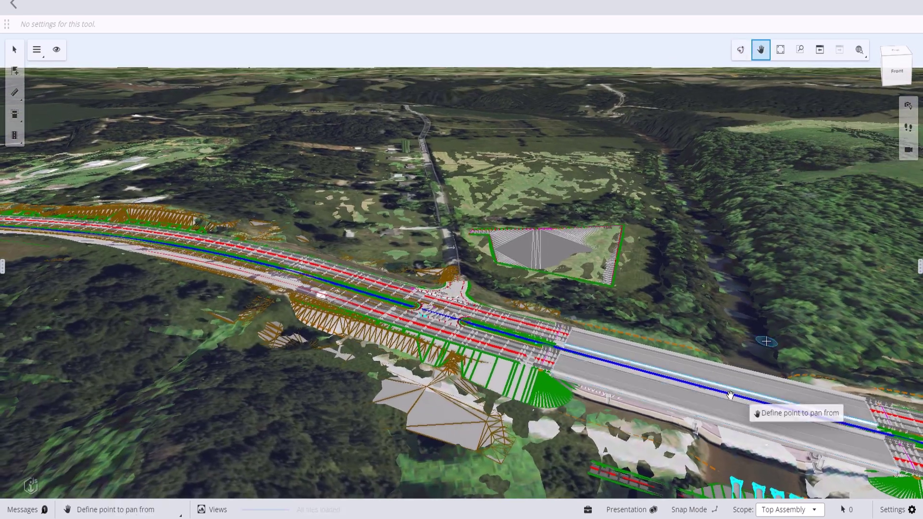
pyautogui.click(723, 392)
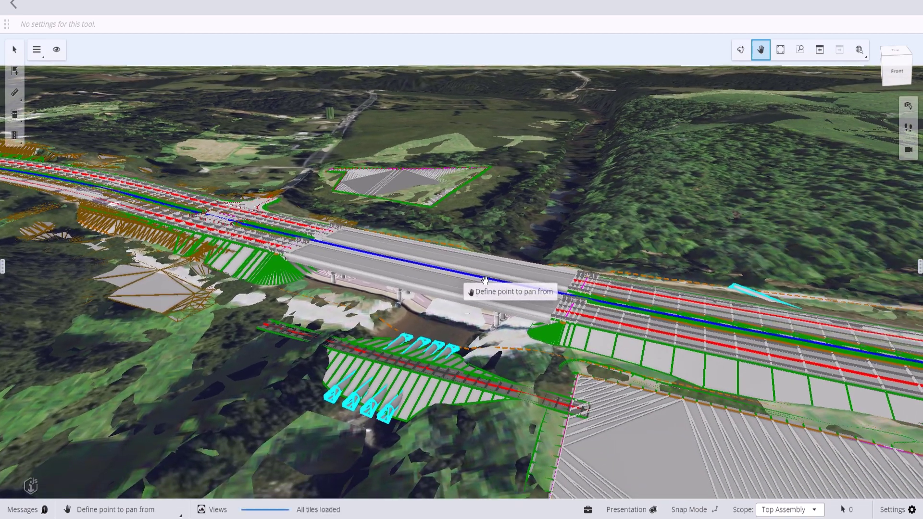
pyautogui.click(457, 274)
pyautogui.scroll(3, 485, 280)
pyautogui.scroll(2, 485, 280)
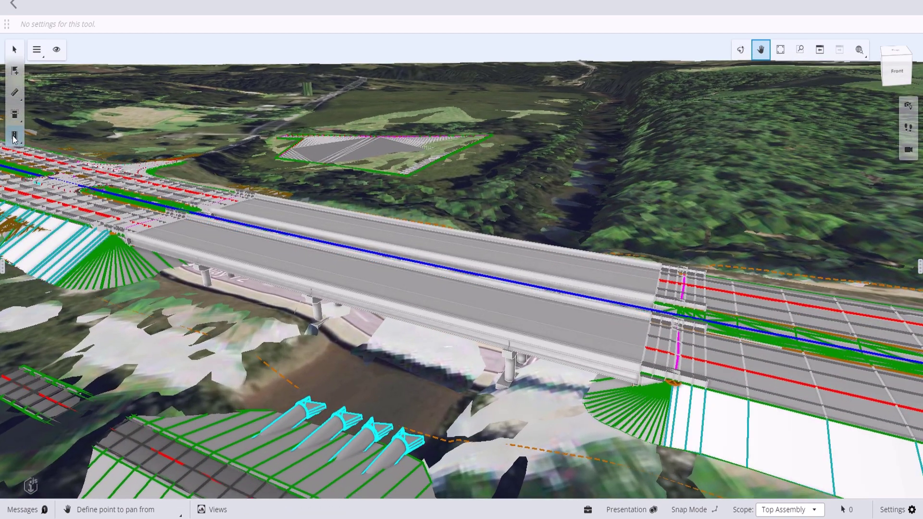
# Step: Switch to the Civil frontstage and drive the HWY 72 alignment from its start
pyautogui.click(37, 50)
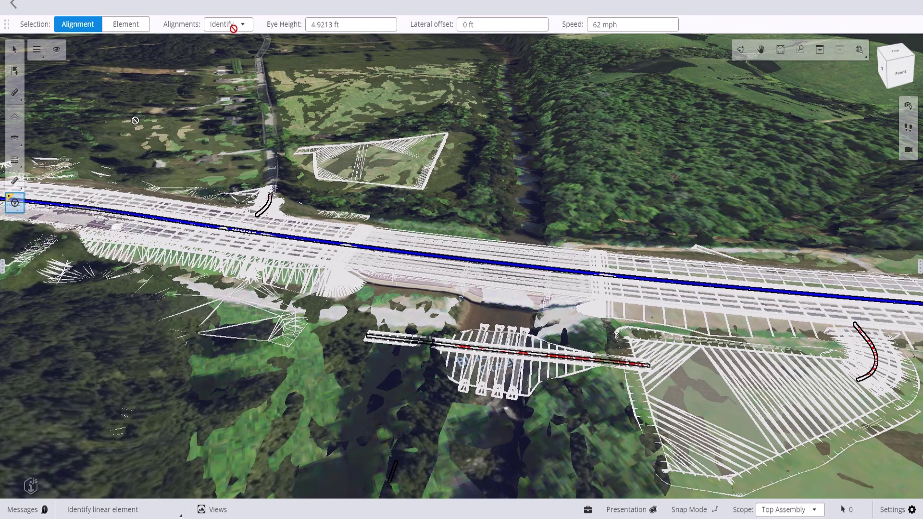
pyautogui.click(235, 30)
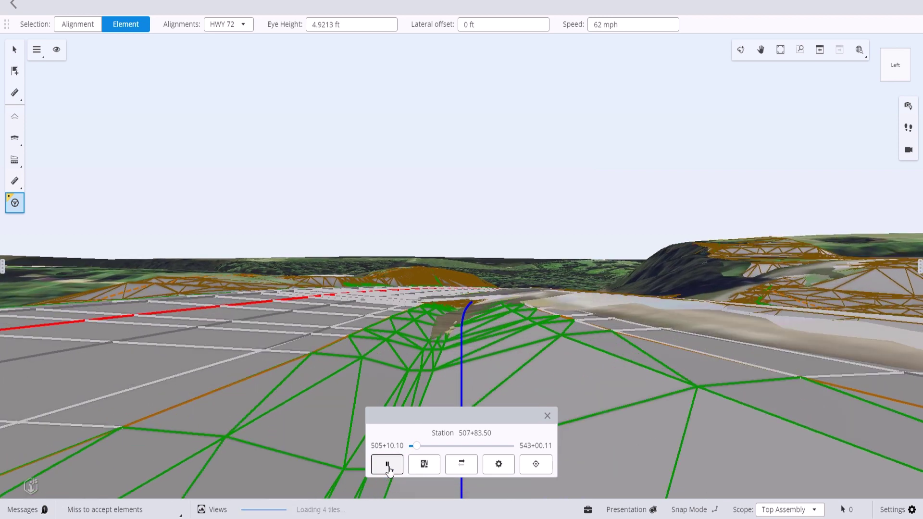
# Step: Stop the drive, jump to station 512+90.94, show the minimap and resume driving
pyautogui.click(417, 446)
pyautogui.moveTo(418, 447); pyautogui.dragTo(430, 449)
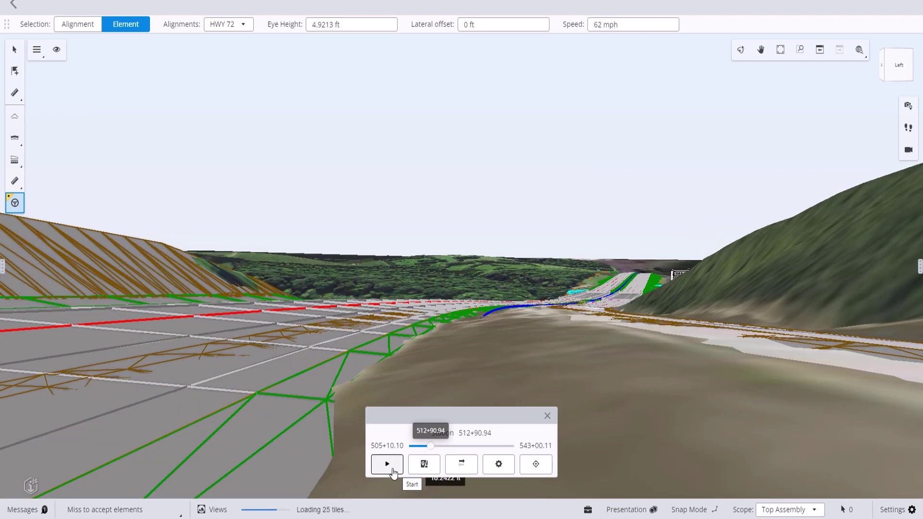
pyautogui.click(424, 465)
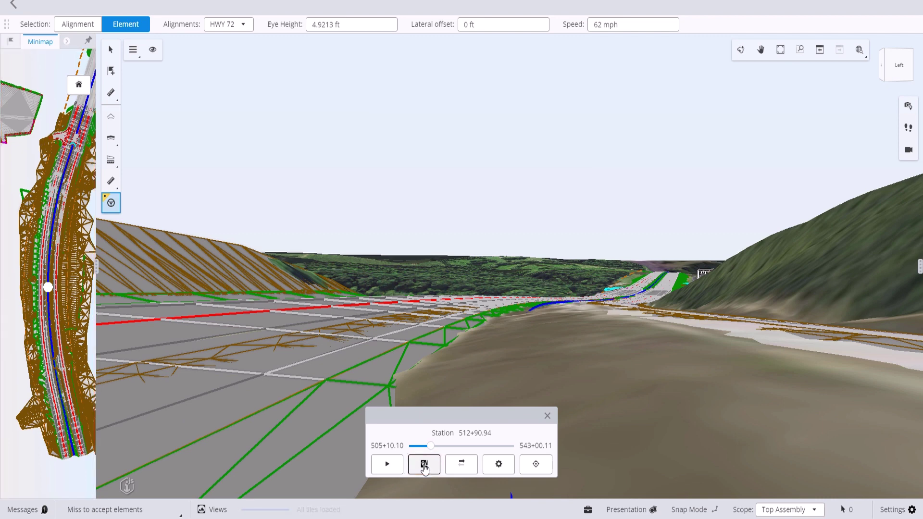
pyautogui.click(390, 466)
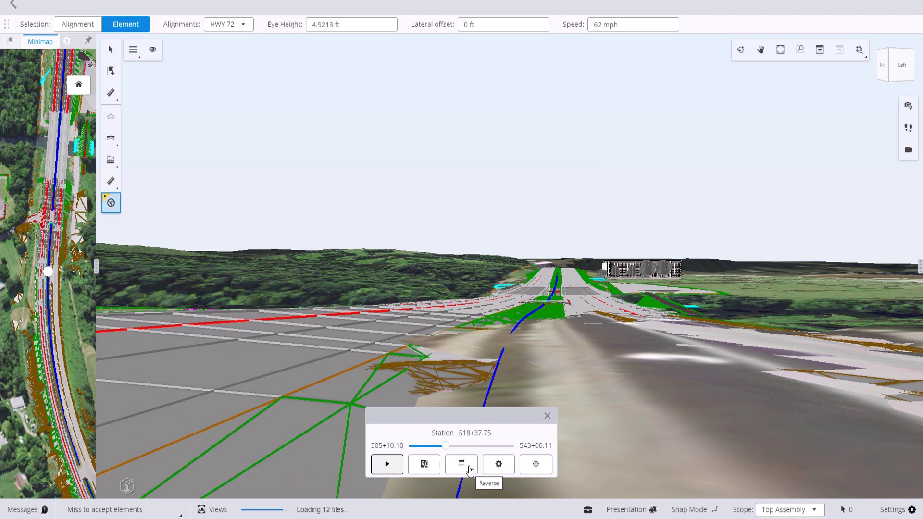
# Step: Pause and resume at station 518+37.75, then drive in reverse at 45 mph, 5 ft eye height
pyautogui.click(468, 470)
pyautogui.click(387, 466)
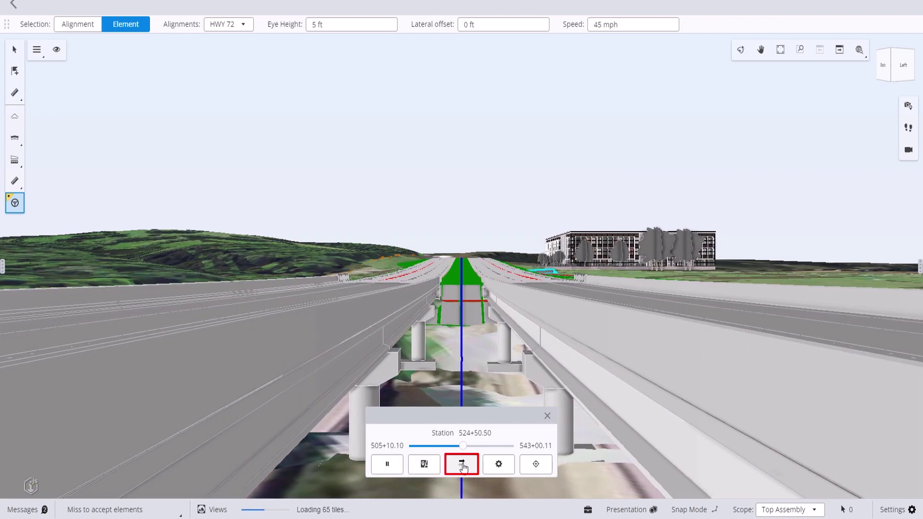
pyautogui.click(463, 465)
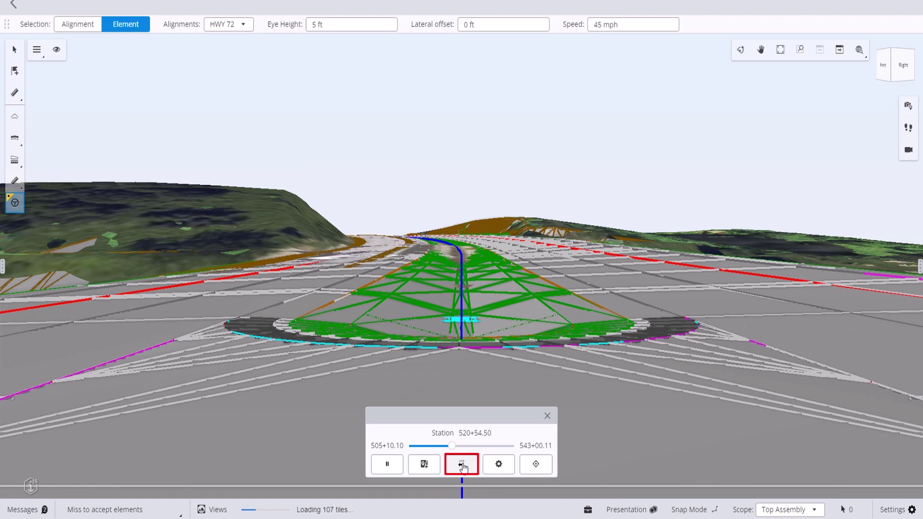
# Step: Switch the drive forward and set 10 ft eye height and 50 mph in Drive Options
pyautogui.click(462, 465)
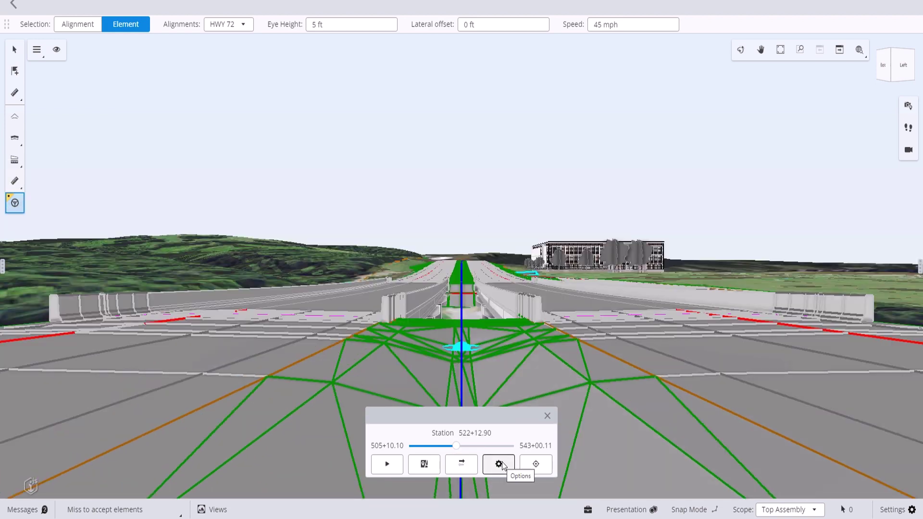
pyautogui.click(500, 464)
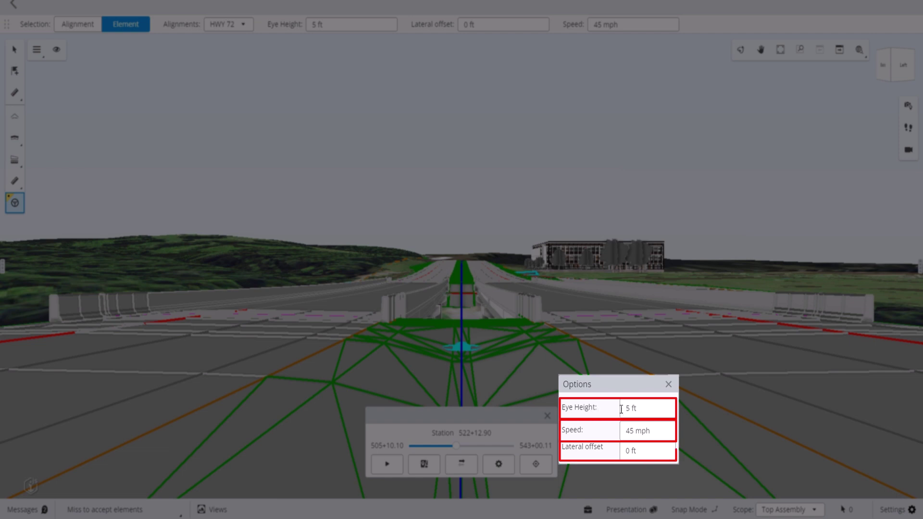
pyautogui.click(629, 408)
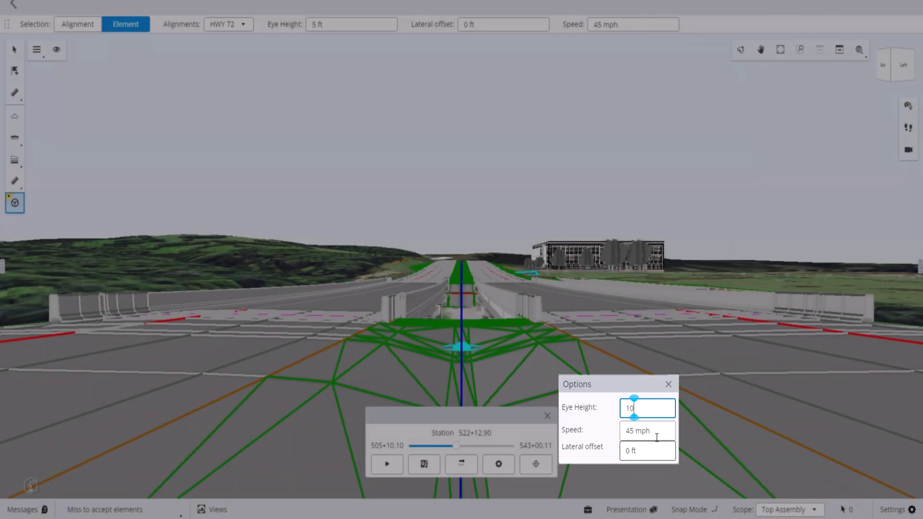
pyautogui.click(656, 435)
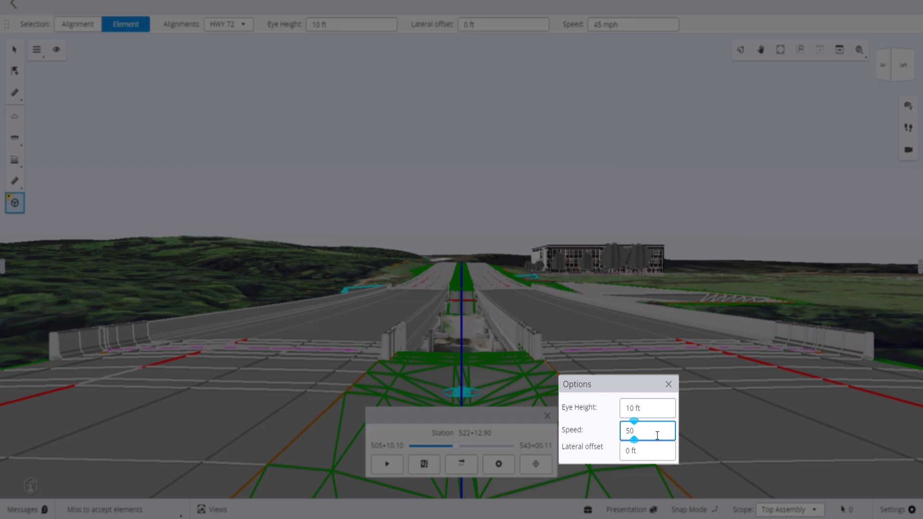
pyautogui.click(638, 452)
# Step: Set the lateral offset to 15 ft, then change it to 20 ft
pyautogui.write('15')
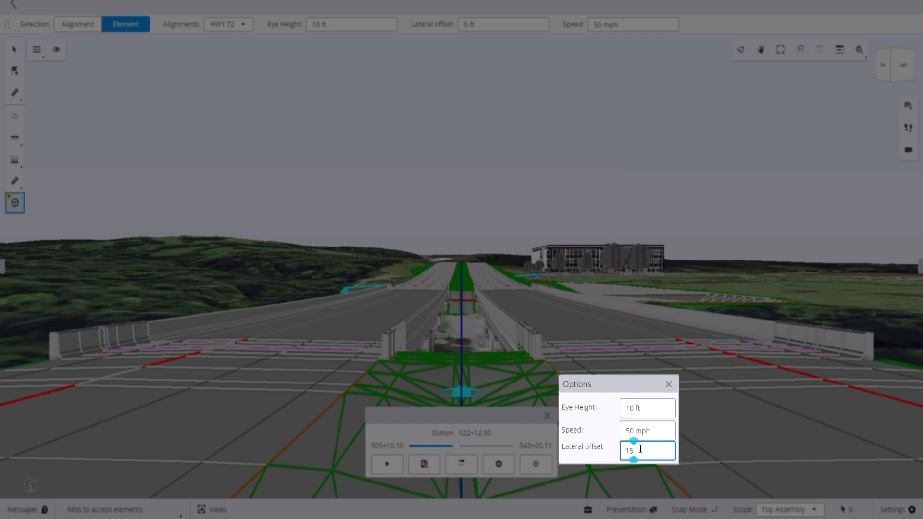
pyautogui.press('Return')
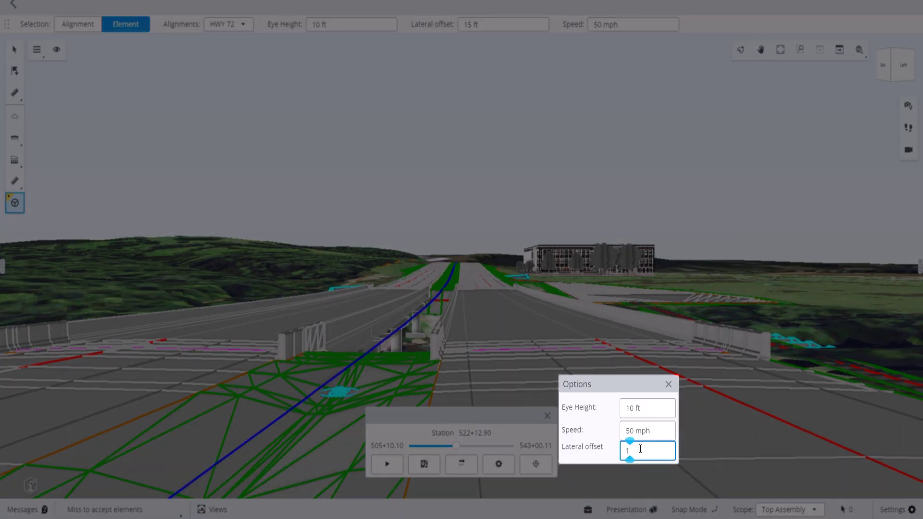
pyautogui.press('BackSpace')
pyautogui.write('2')
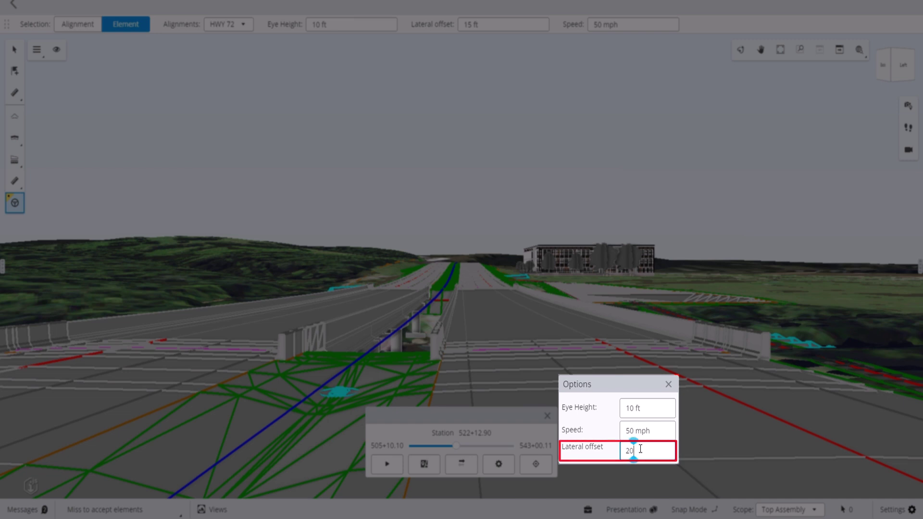
pyautogui.write('0')
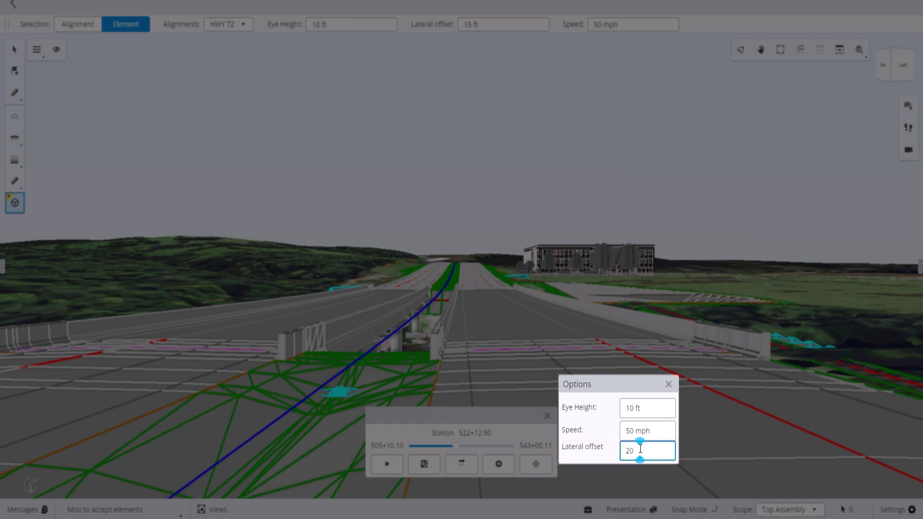
pyautogui.press('Return')
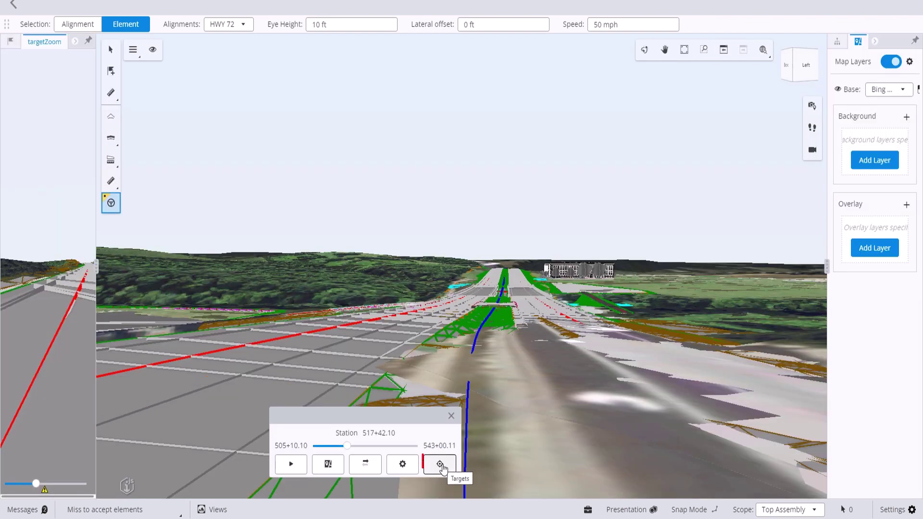
# Step: Add a new line-of-sight target with its close-up preview showing
pyautogui.click(439, 464)
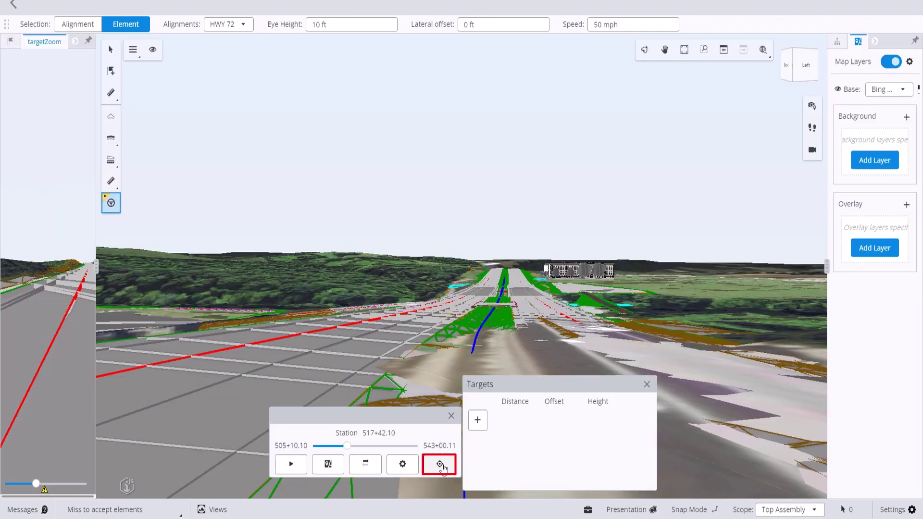
pyautogui.click(477, 420)
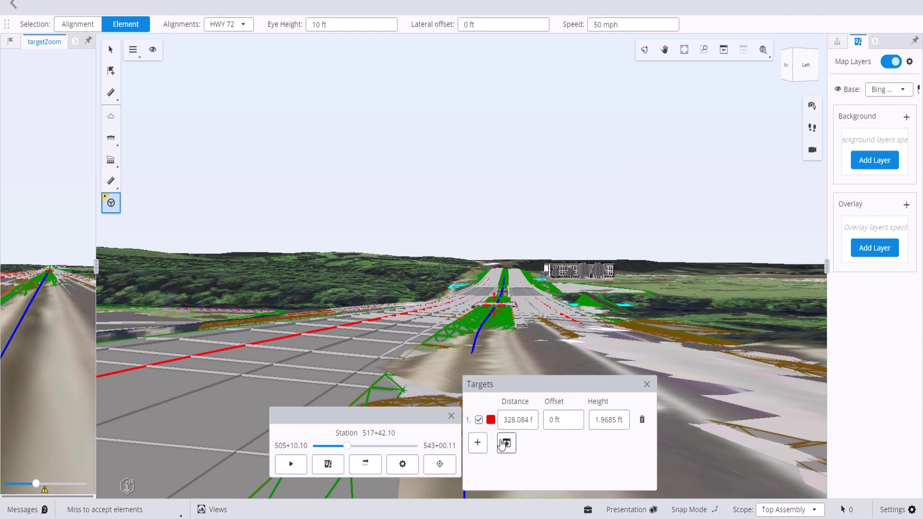
pyautogui.click(504, 444)
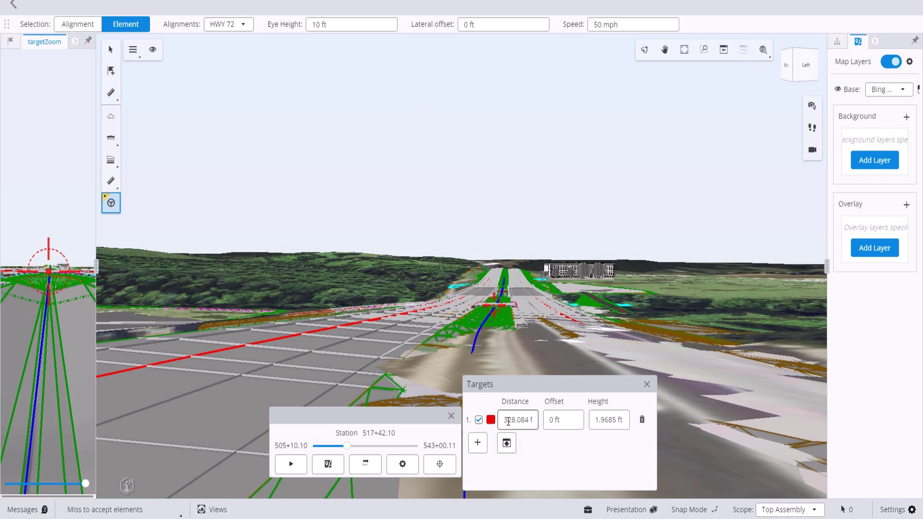
# Step: Set the target distance to 100 ft and its offset to 50 ft, then 20 ft
pyautogui.click(533, 421)
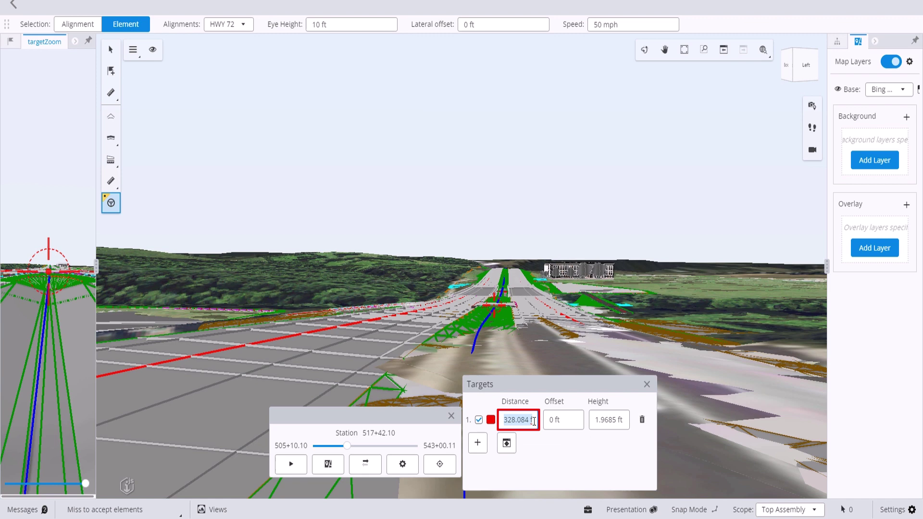
pyautogui.write('1')
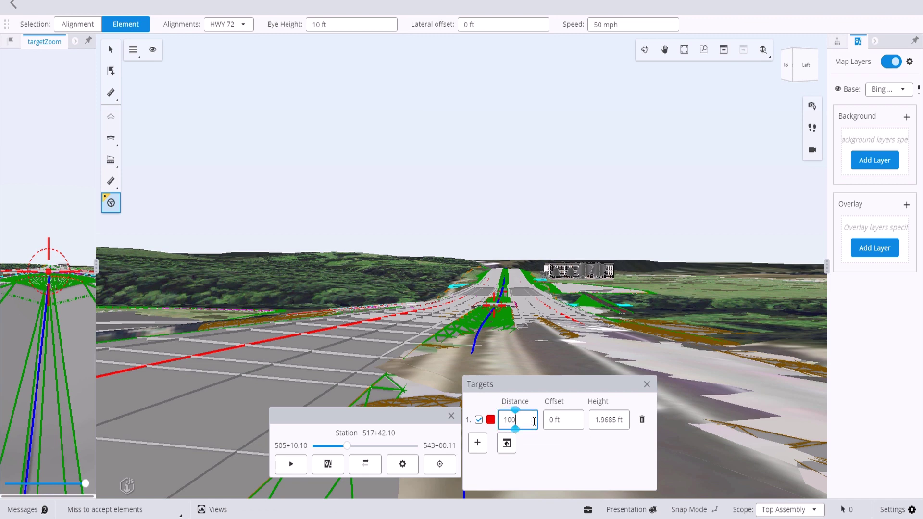
pyautogui.write('00')
pyautogui.press('Return')
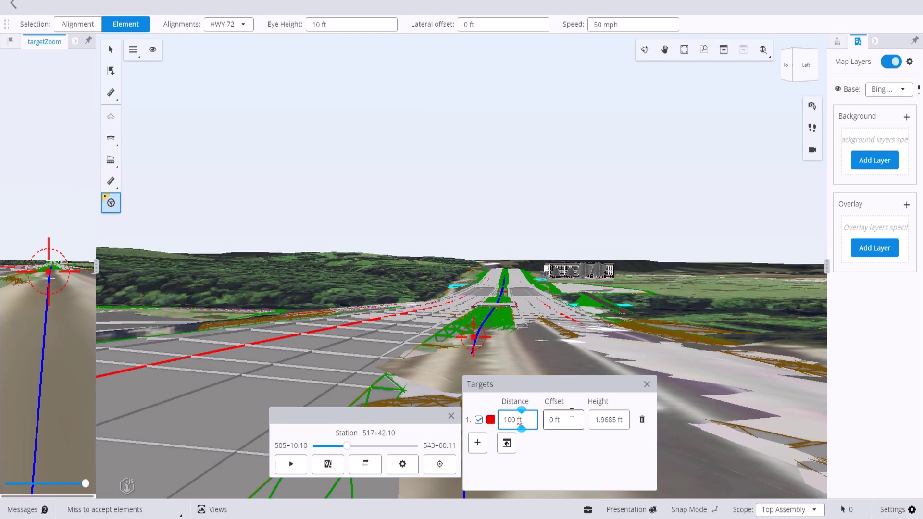
pyautogui.click(568, 418)
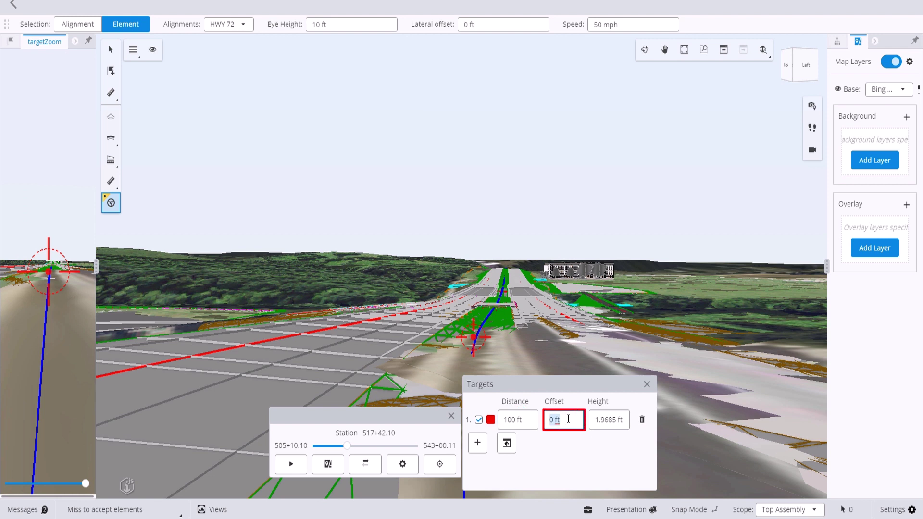
pyautogui.write('5')
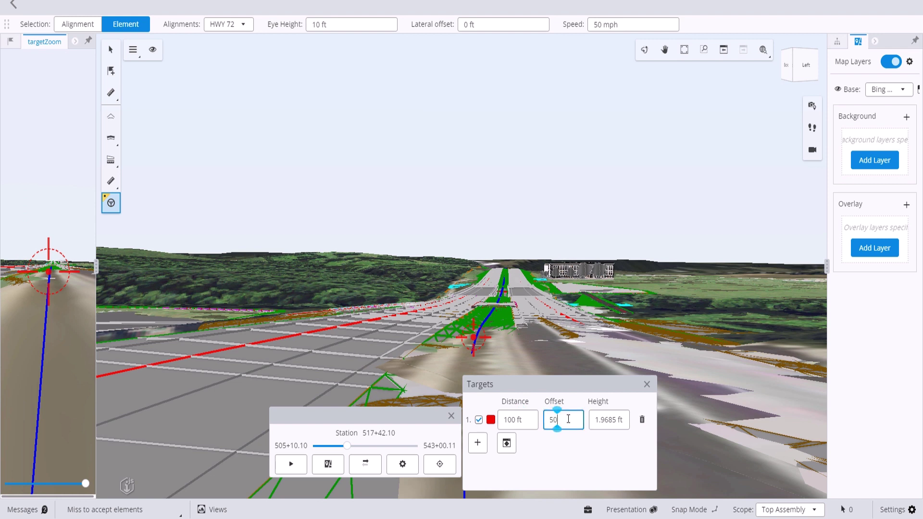
pyautogui.write('0')
pyautogui.press('Return')
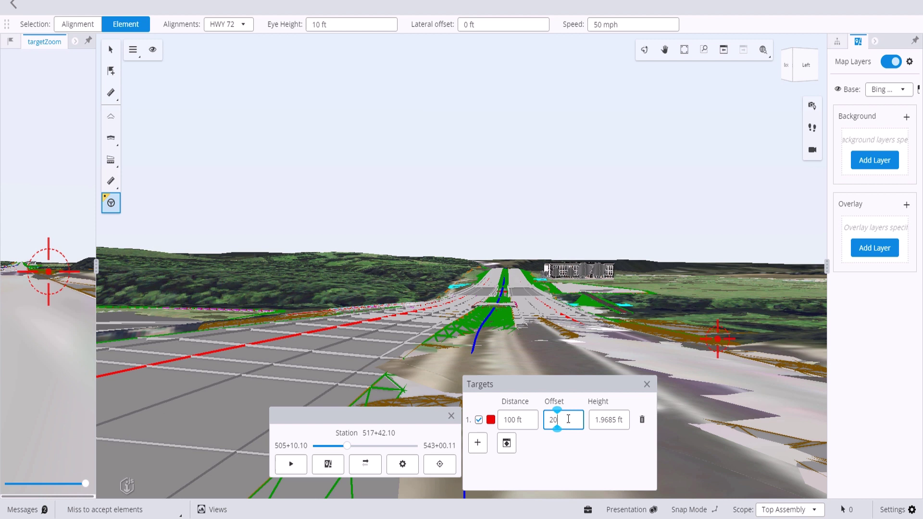
pyautogui.press('Return')
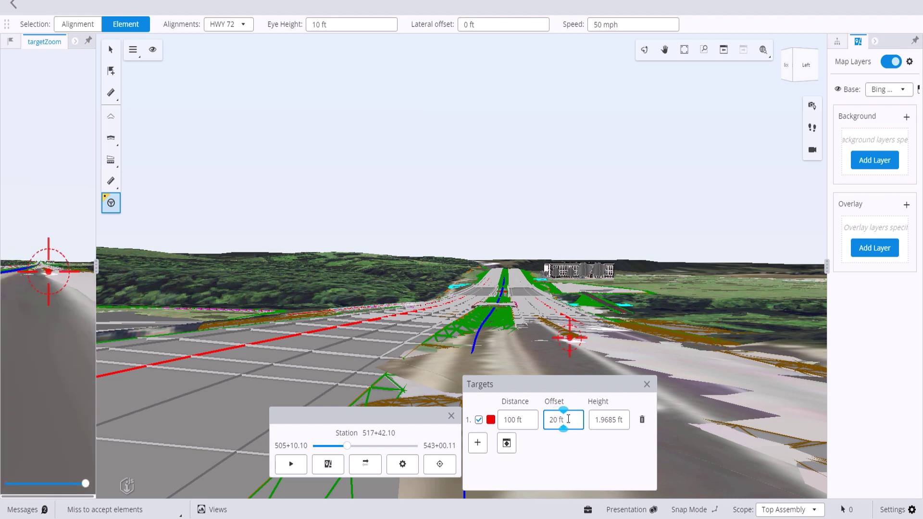
# Step: Set the target height to 2 ft and its offset to 60 ft
pyautogui.click(597, 420)
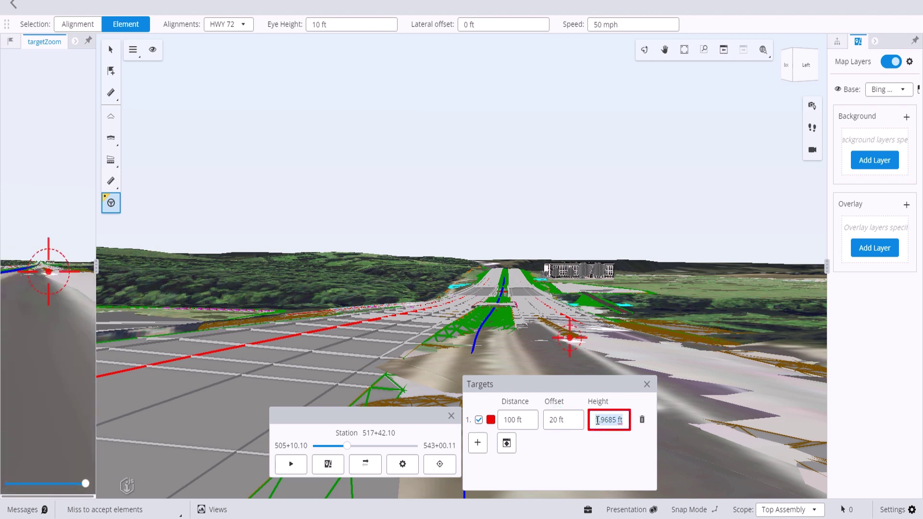
pyautogui.press('BackSpace')
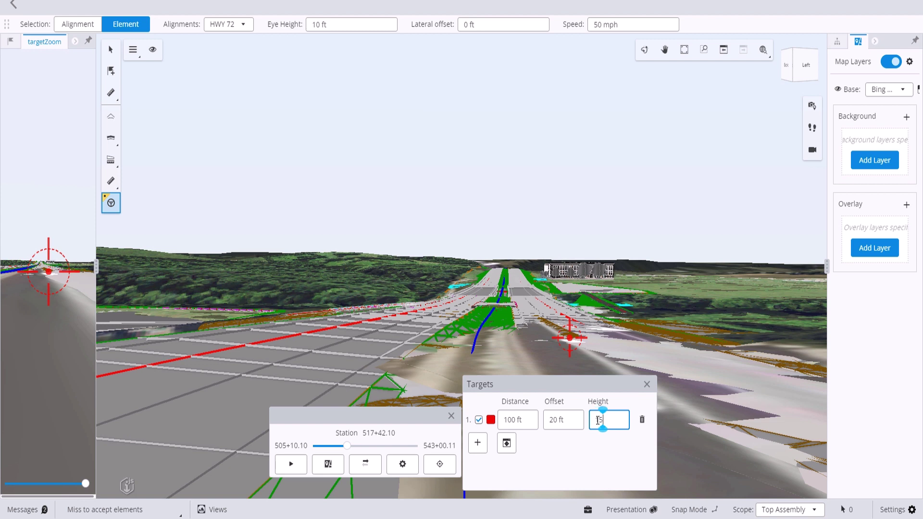
pyautogui.press('Return')
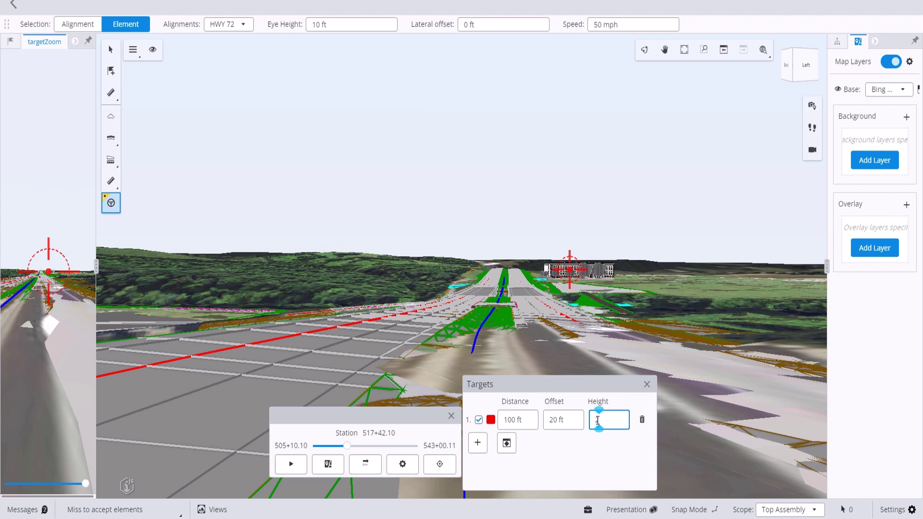
pyautogui.write('1')
pyautogui.press('Return')
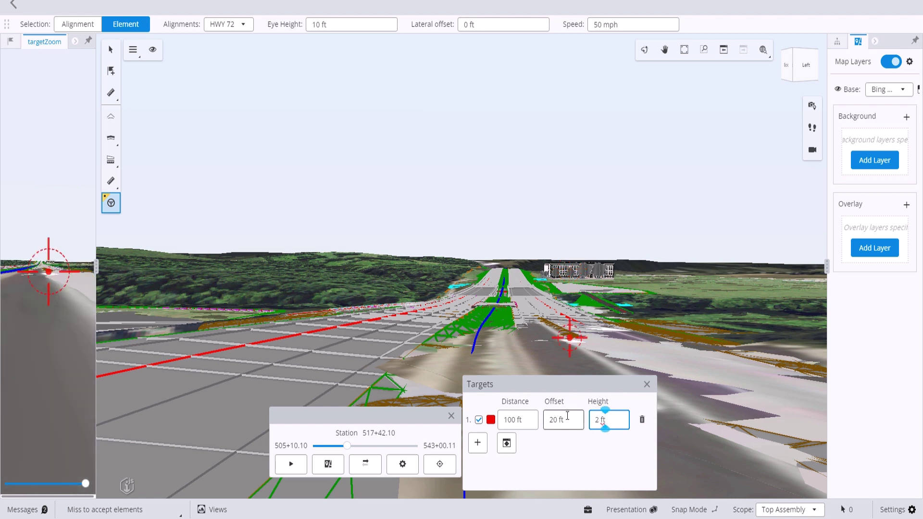
pyautogui.click(567, 416)
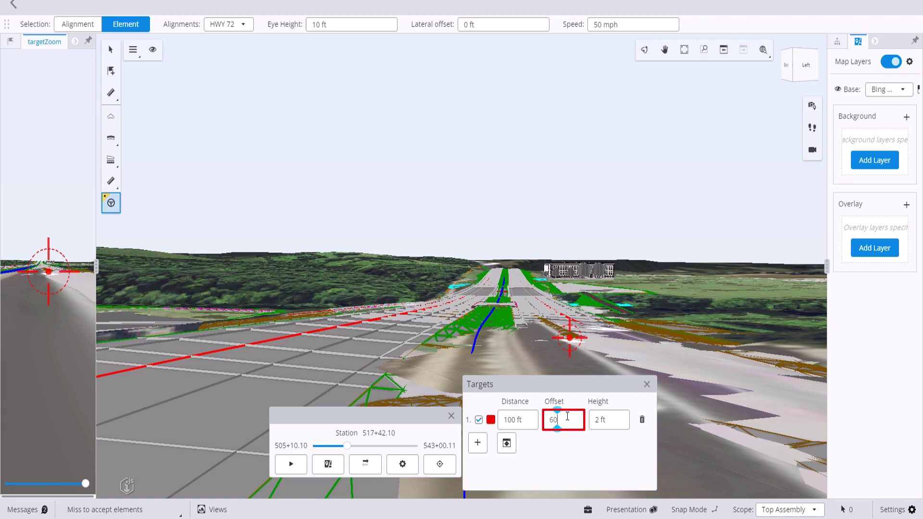
pyautogui.write('60')
pyautogui.press('Return')
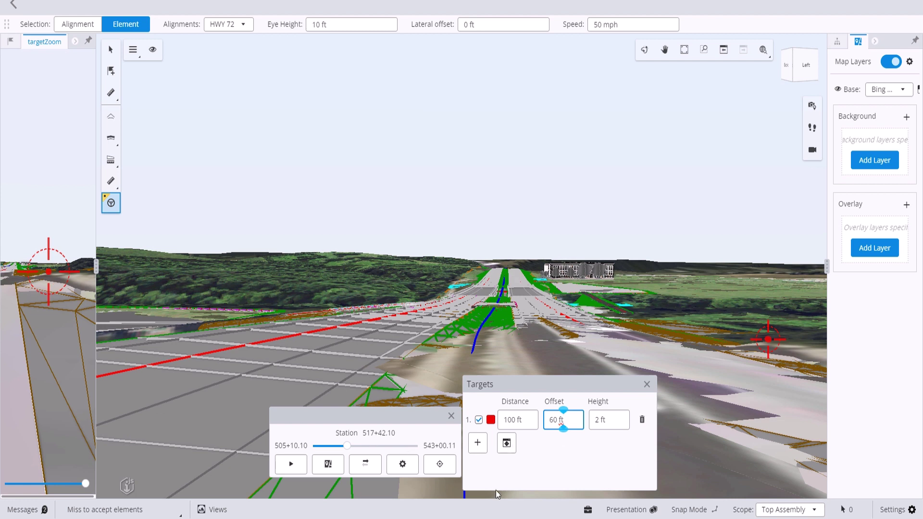
# Step: Drive HWY 72 at 20 ft eye height and 75 mph, restarting once, then reverse direction
pyautogui.click(298, 466)
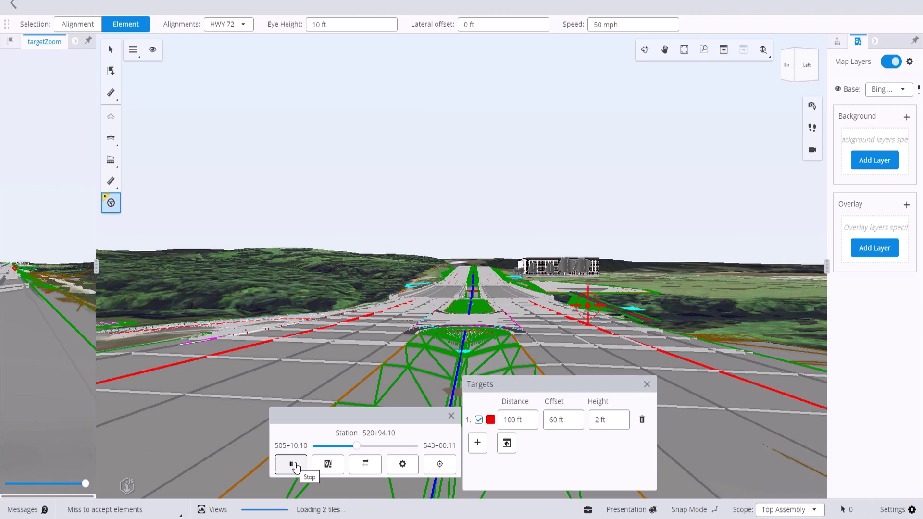
pyautogui.click(296, 466)
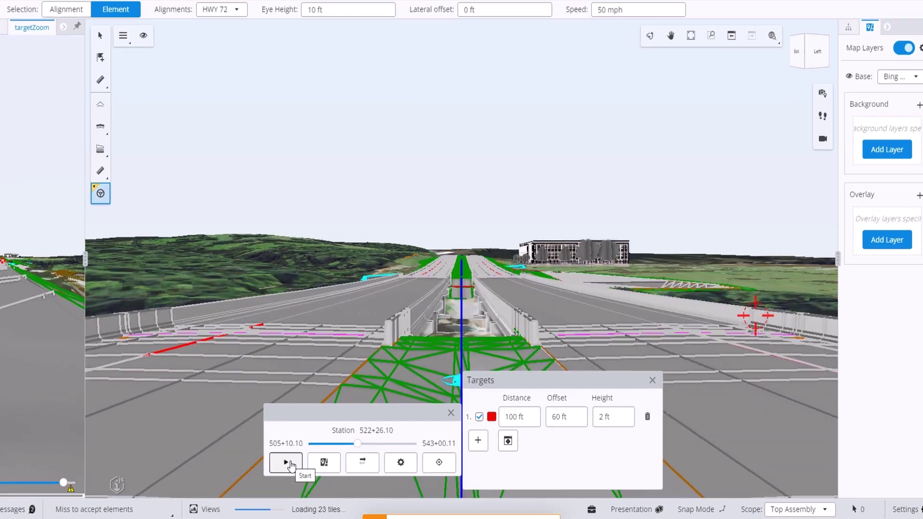
pyautogui.click(287, 463)
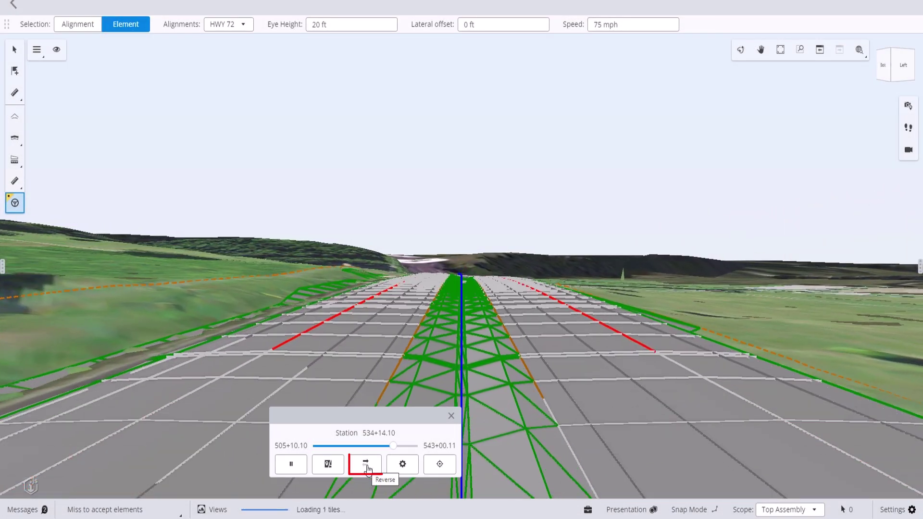
pyautogui.click(366, 465)
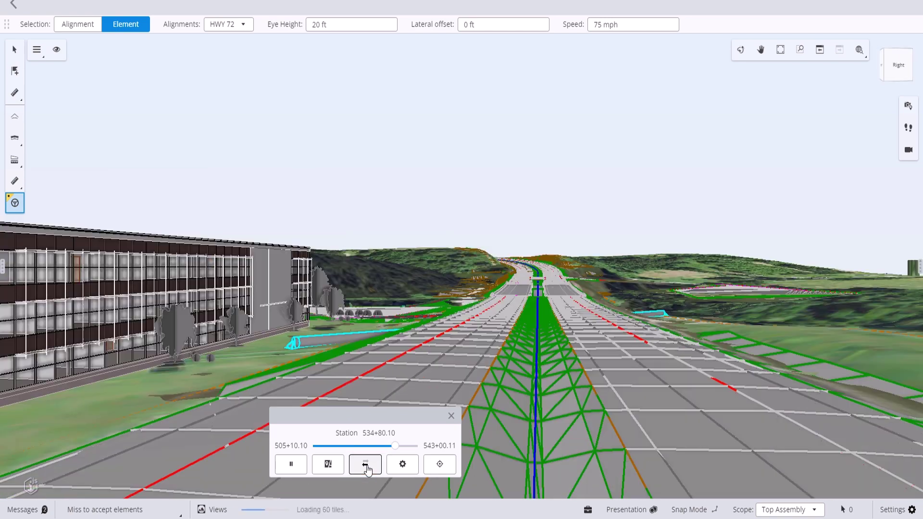